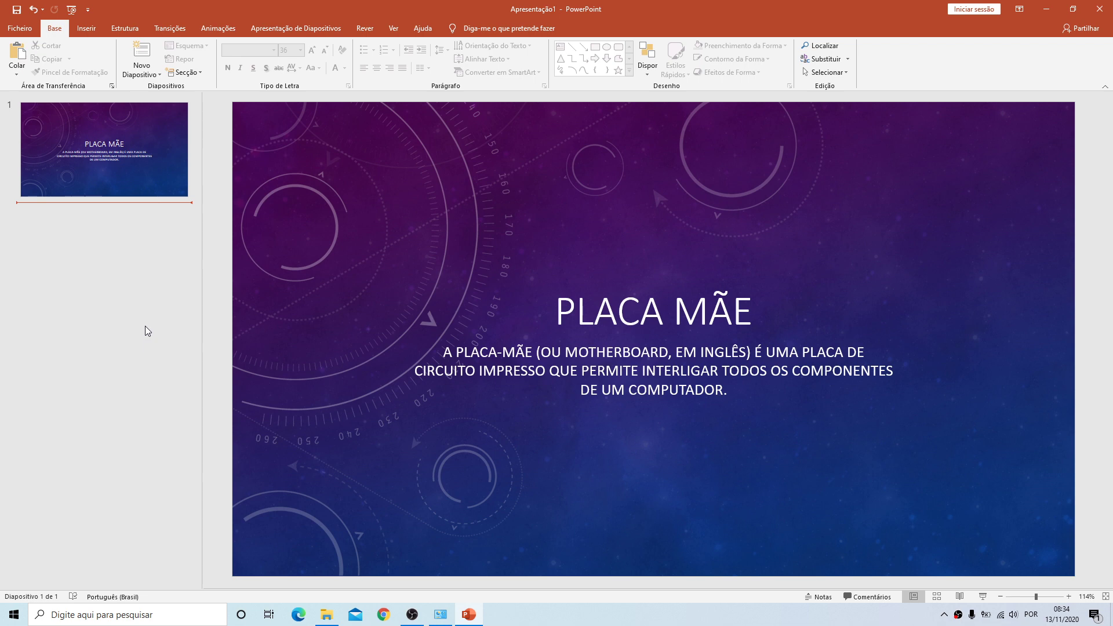
Select the title slide and look through the insertion, design, transition and animation ribbon tabs
{"action": "left_click", "coordinate": [95, 178]}
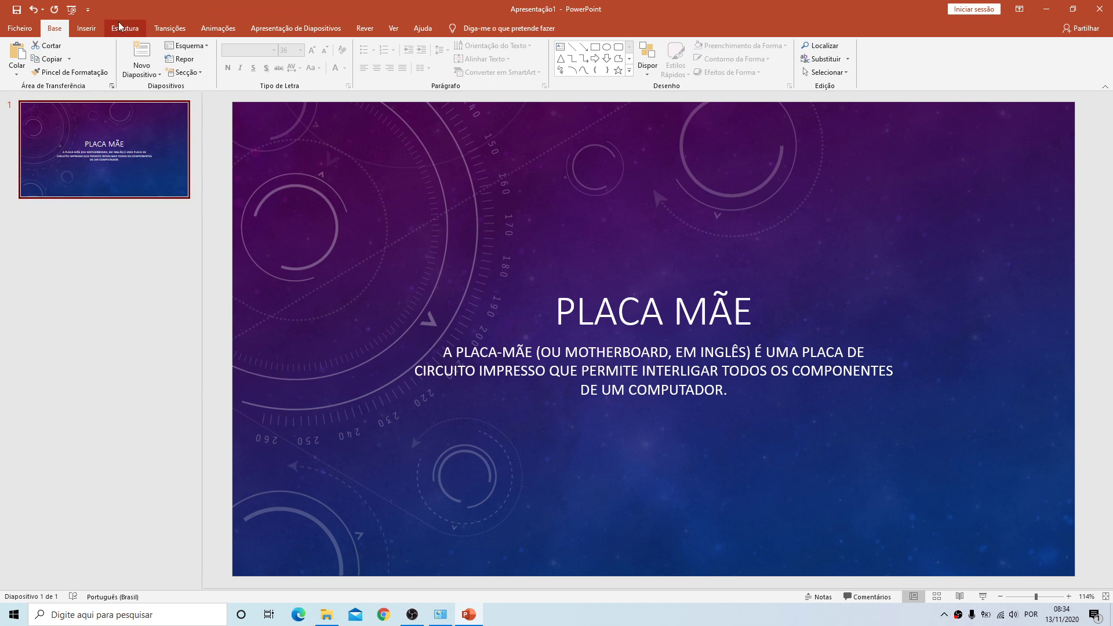
{"action": "left_click", "coordinate": [87, 29]}
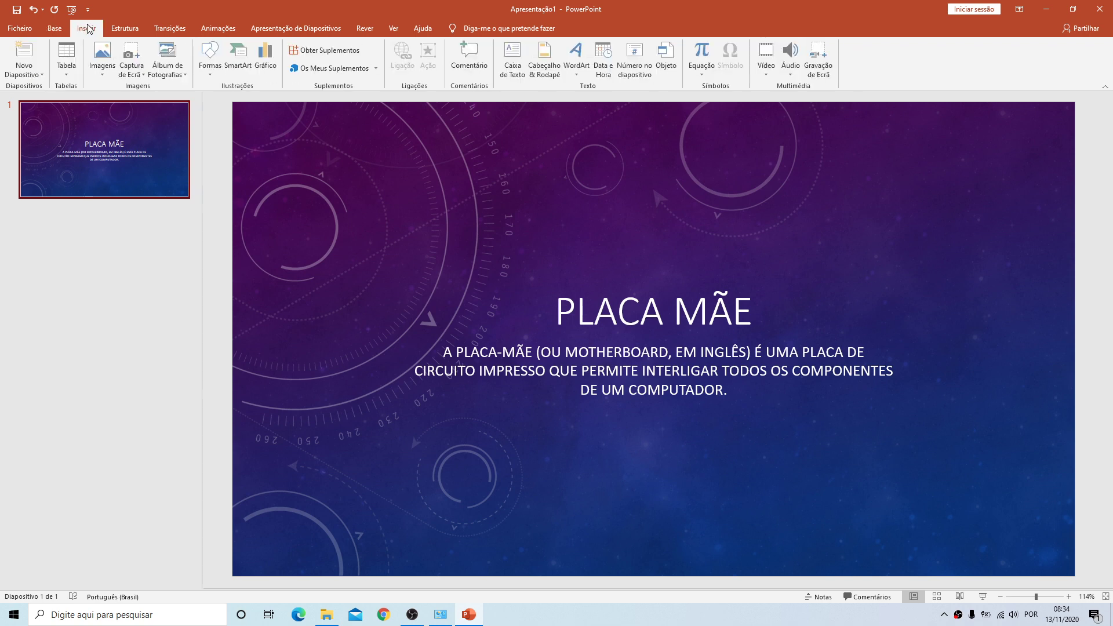
{"action": "left_click", "coordinate": [122, 29]}
{"action": "left_click", "coordinate": [186, 31]}
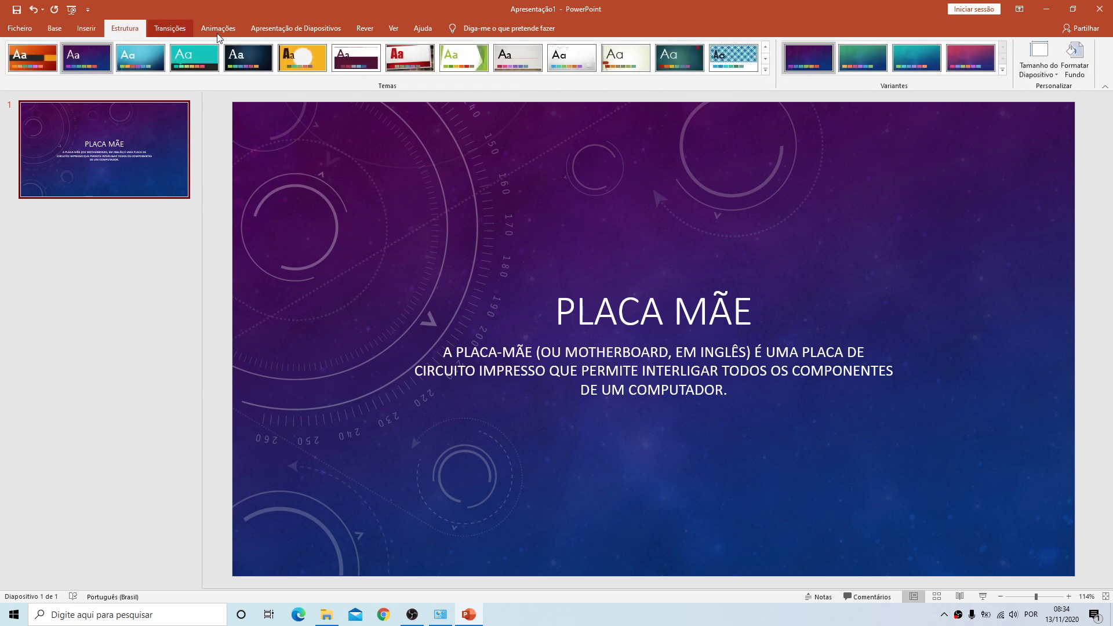
{"action": "left_click", "coordinate": [218, 28]}
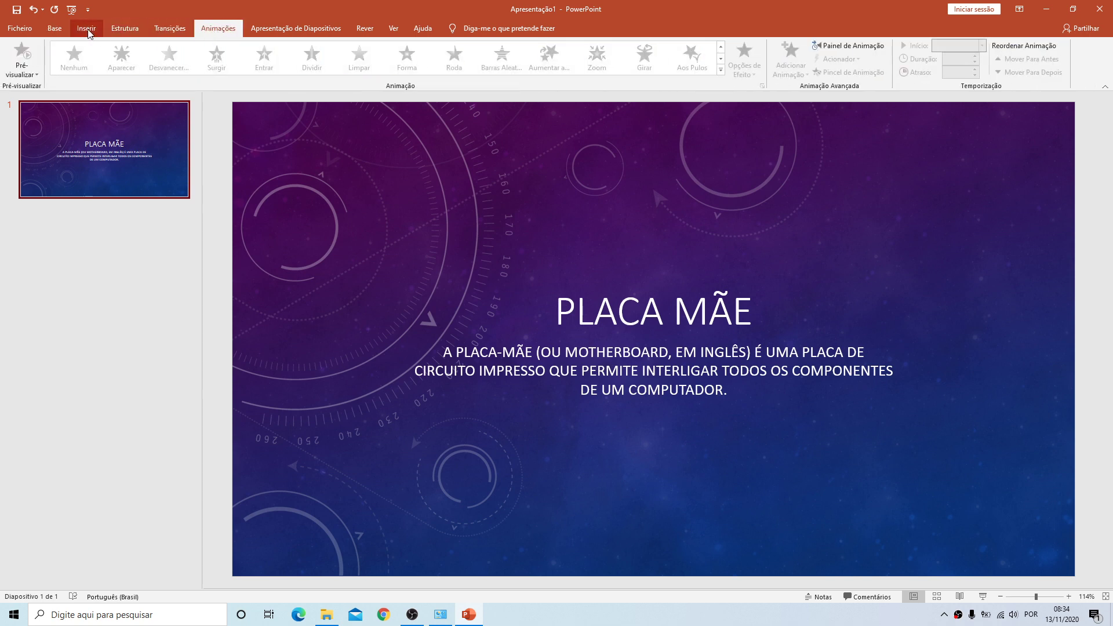
{"action": "left_click", "coordinate": [54, 32]}
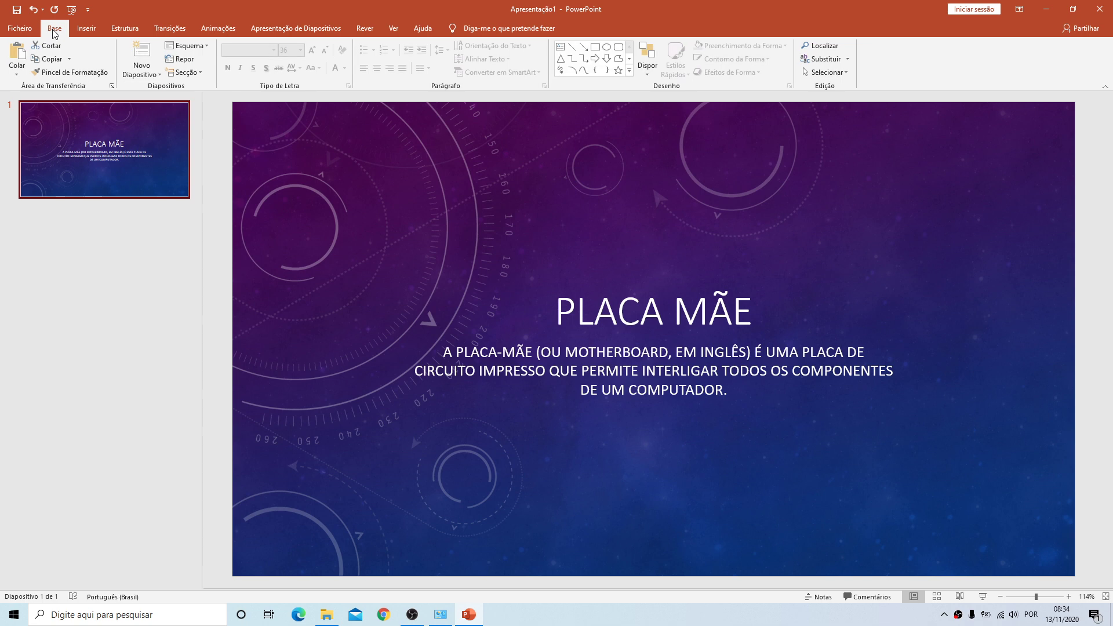
Add a title-and-content slide 2, then a Comparação-layout slide 3
{"action": "left_click", "coordinate": [140, 57]}
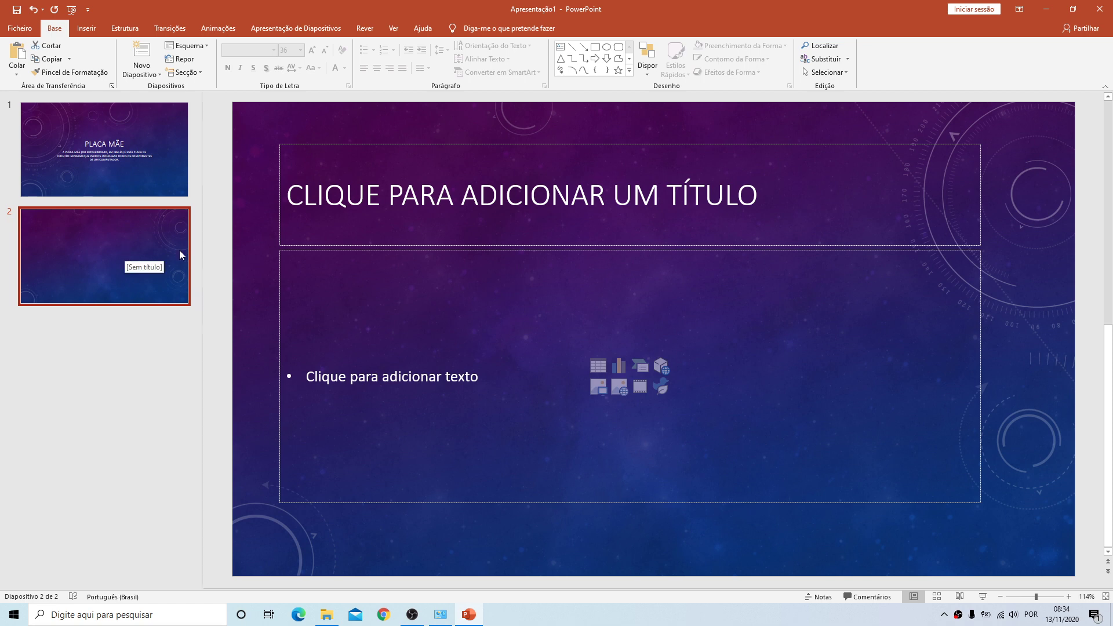
{"action": "left_click", "coordinate": [159, 75]}
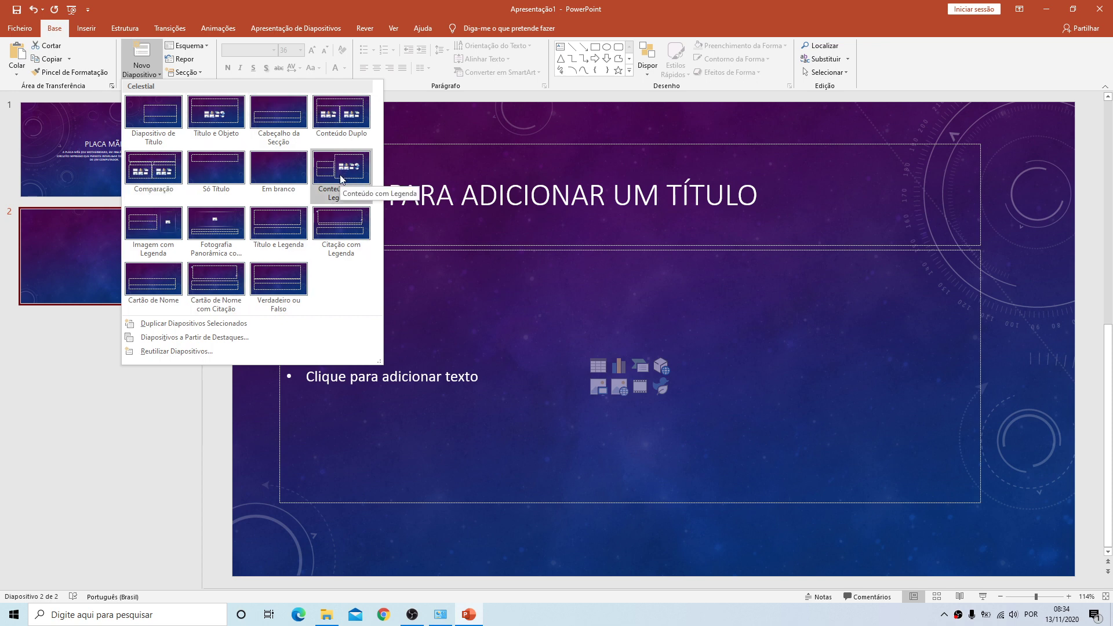
{"action": "left_click", "coordinate": [162, 165]}
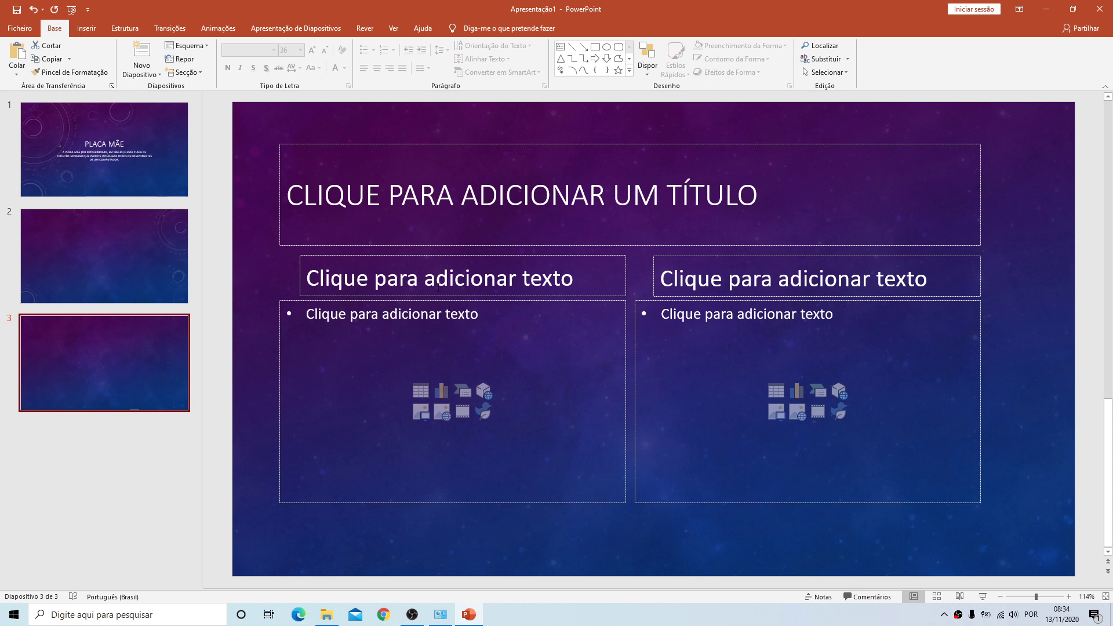
Delete the Comparação slide 3 with Eliminar Diapositivo from its thumbnail
{"action": "left_click", "coordinate": [437, 285]}
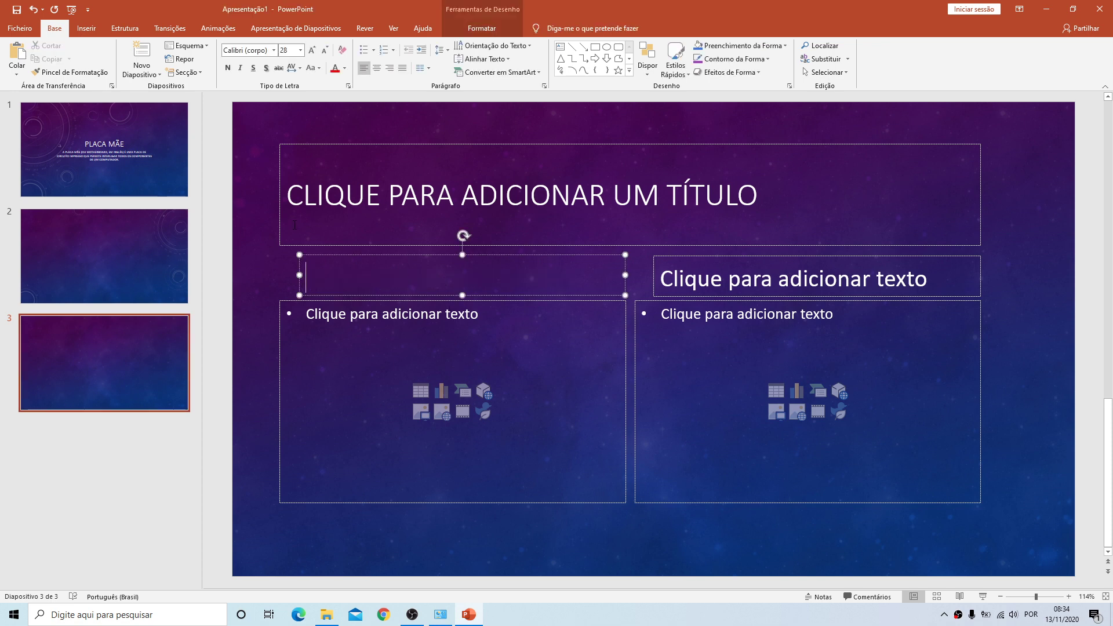
{"action": "left_click", "coordinate": [254, 181]}
{"action": "right_click", "coordinate": [124, 371]}
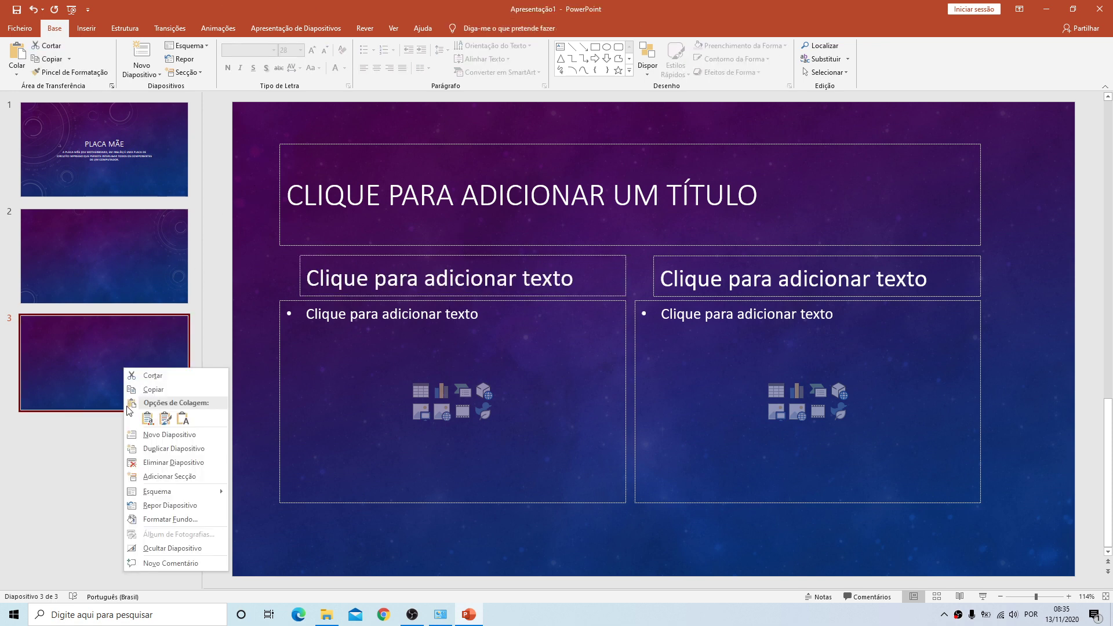
{"action": "left_click", "coordinate": [155, 467]}
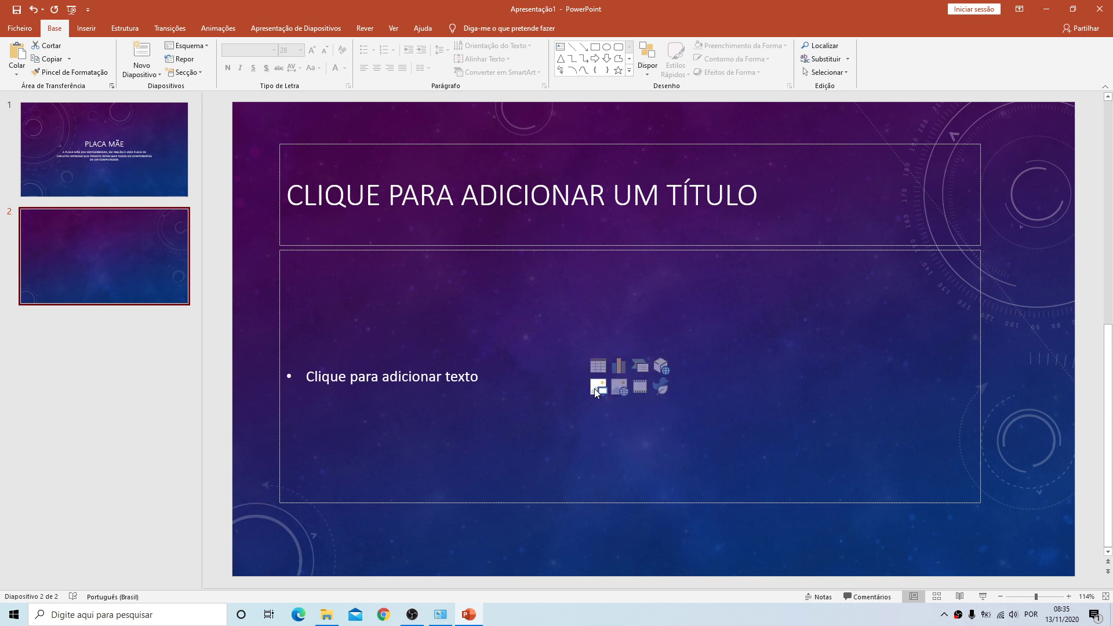
Insert the 'placa mae' picture from this computer onto slide 2
{"action": "left_click", "coordinate": [92, 33]}
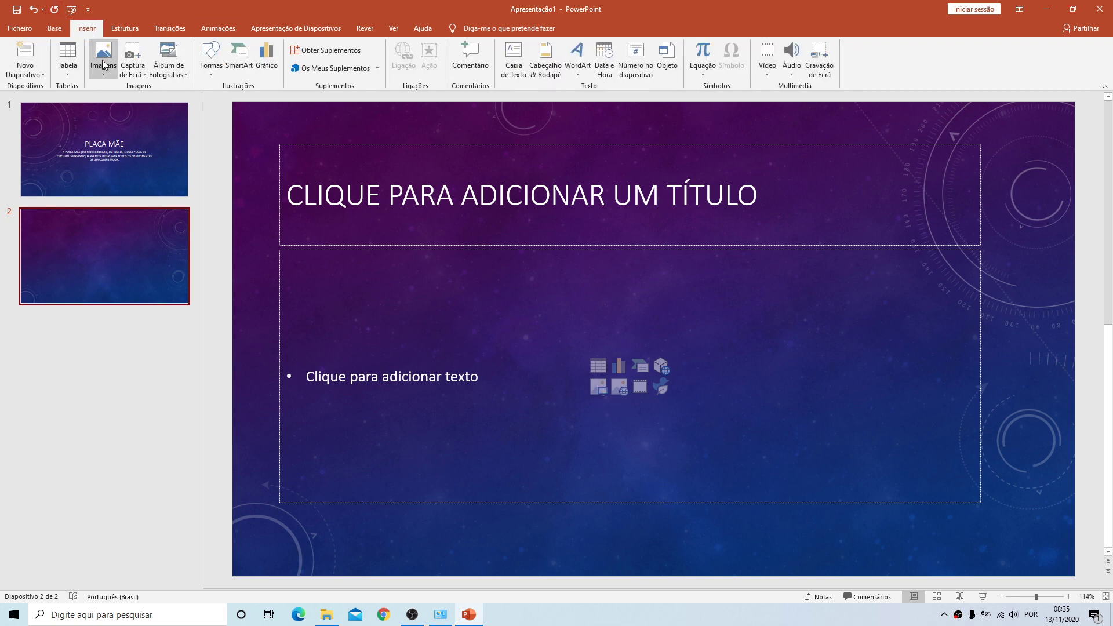
{"action": "left_click", "coordinate": [103, 65]}
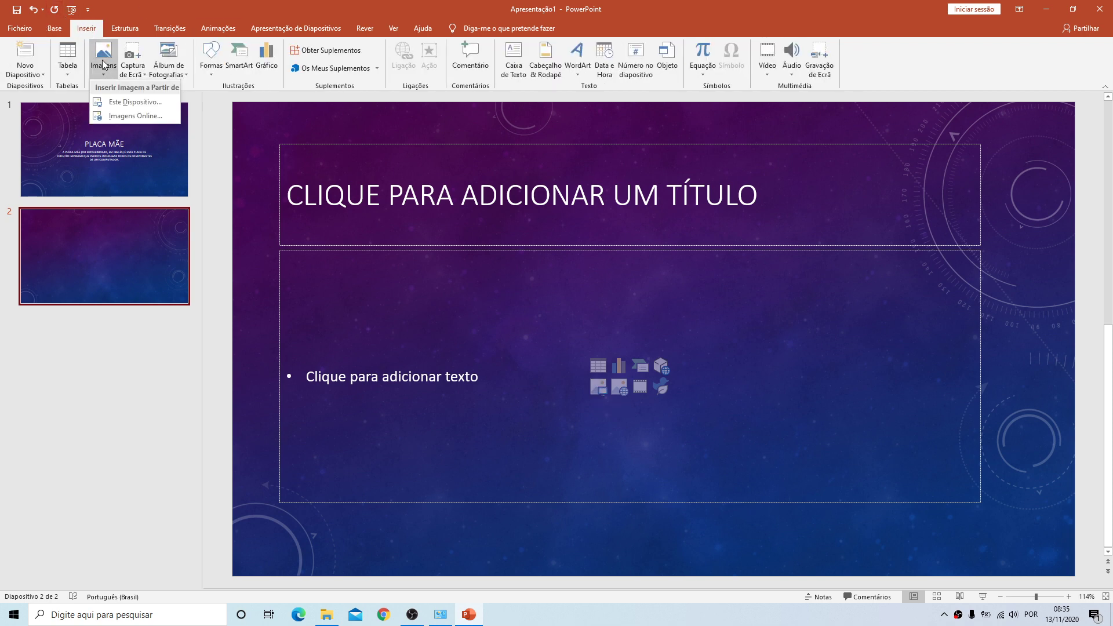
{"action": "left_click", "coordinate": [115, 101]}
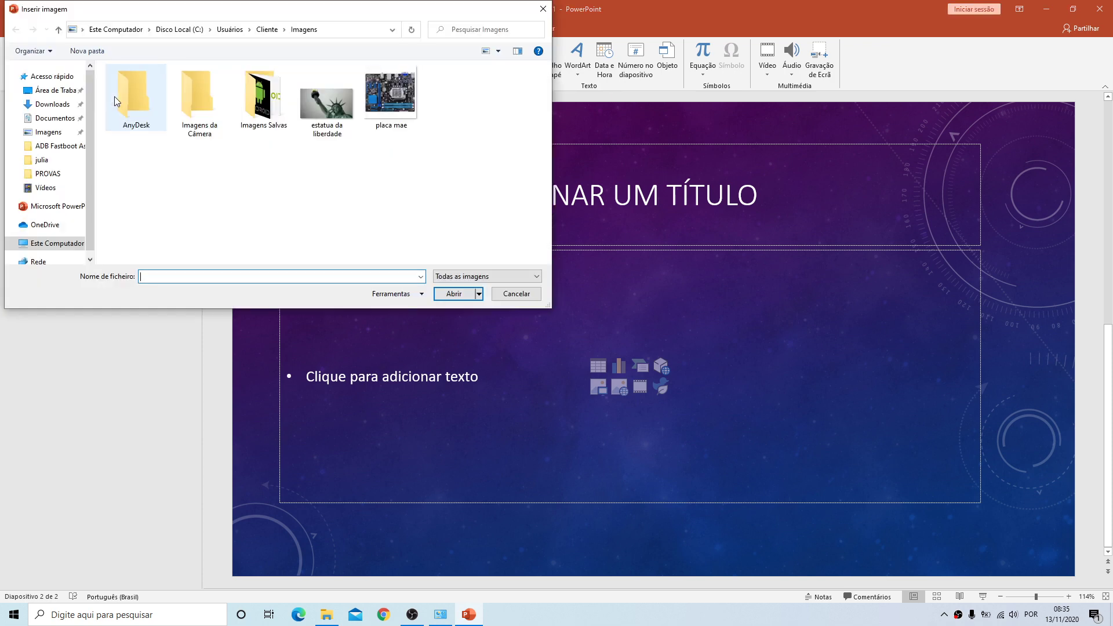
{"action": "left_click", "coordinate": [380, 95]}
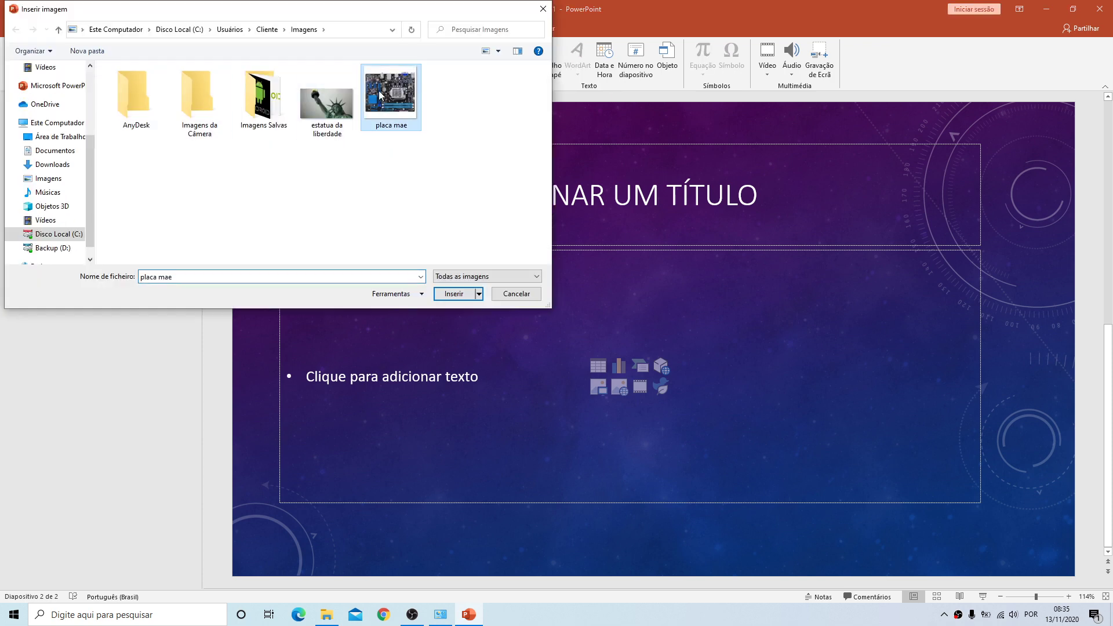
{"action": "left_click", "coordinate": [455, 297]}
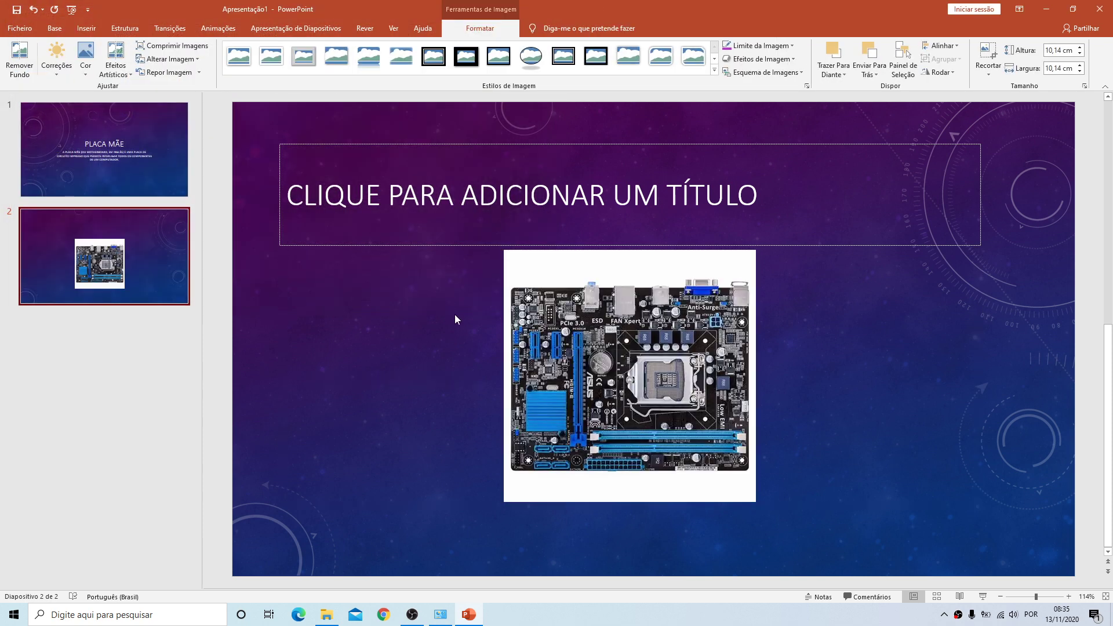
Shrink the motherboard picture to 7,83 cm and place it below the title placeholder
{"action": "left_click_drag", "start_coordinate": [664, 342], "coordinate": [665, 374]}
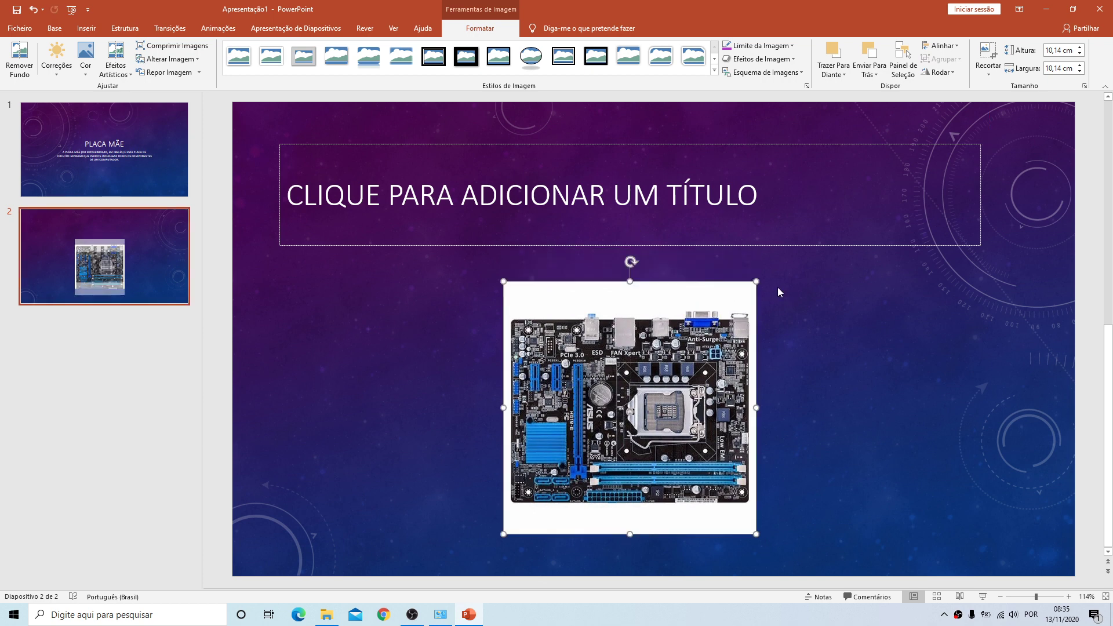
{"action": "left_click_drag", "start_coordinate": [758, 283], "coordinate": [699, 339]}
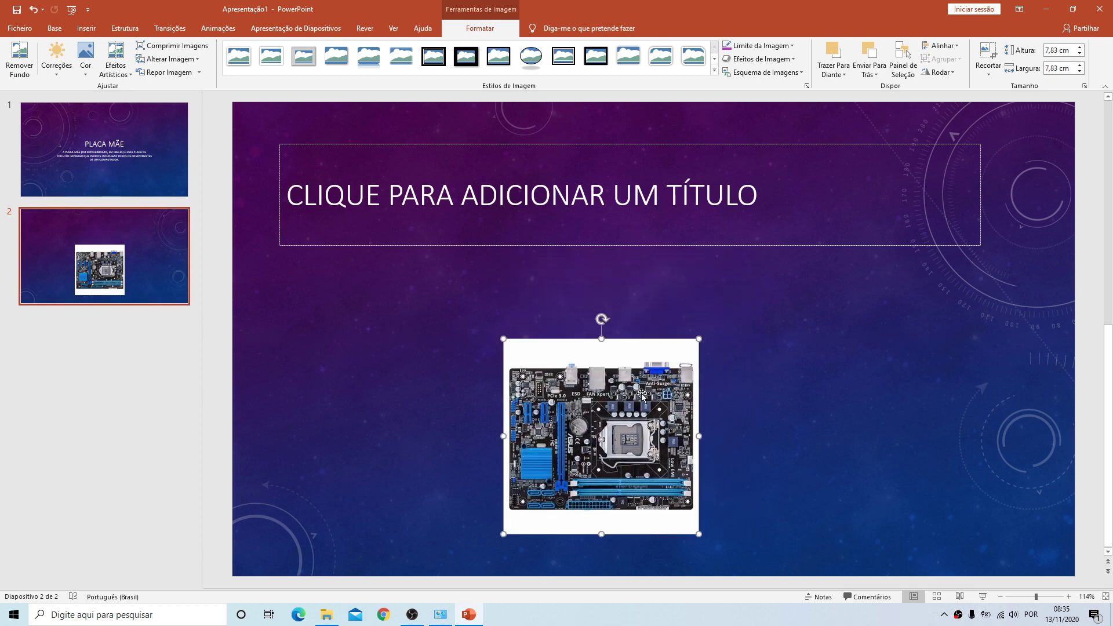
{"action": "left_click_drag", "start_coordinate": [626, 402], "coordinate": [639, 357]}
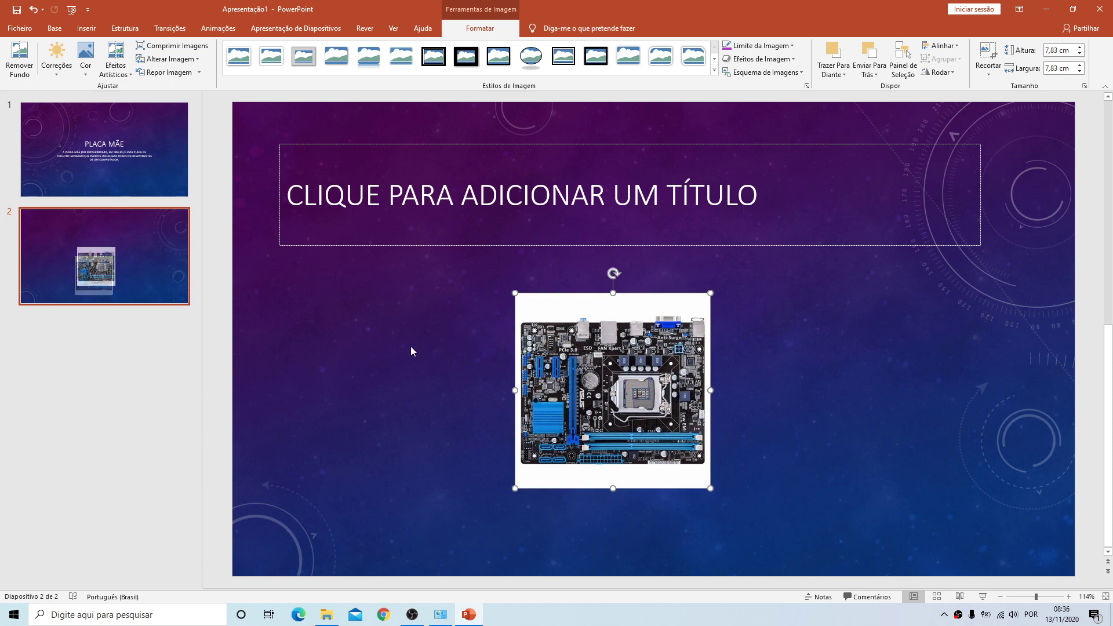
{"action": "left_click", "coordinate": [369, 349]}
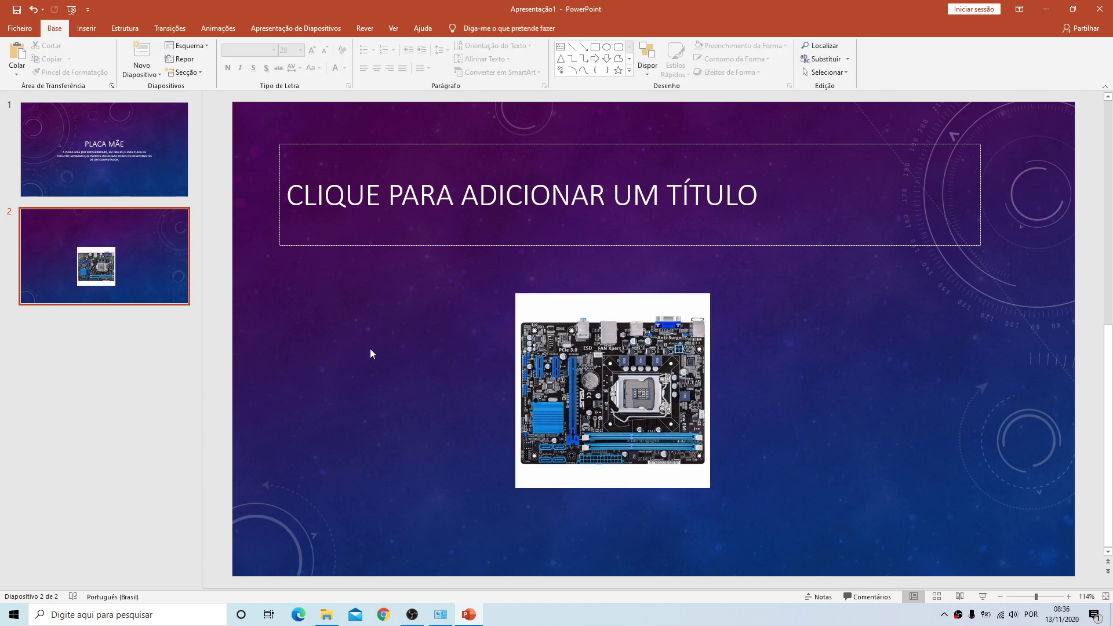
{"action": "left_click", "coordinate": [640, 188]}
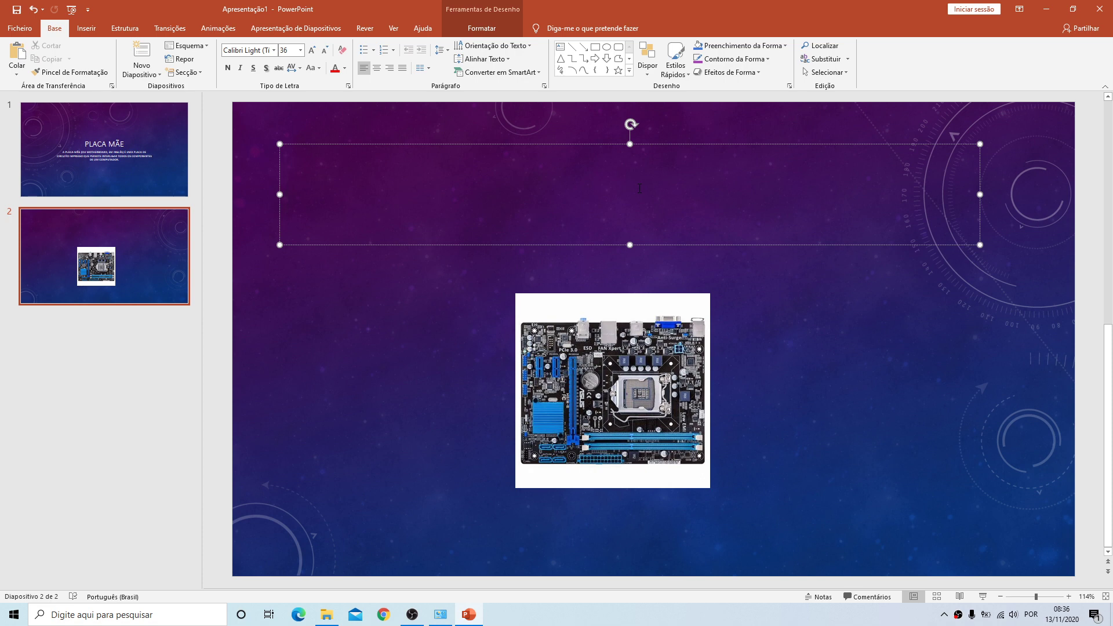
Type 'PLACA MÃE' as slide 2's title
{"action": "type", "text": "P/"}
{"action": "key", "text": "BackSpace"}
{"action": "type", "text": "L"}
{"action": "type", "text": "ACA "}
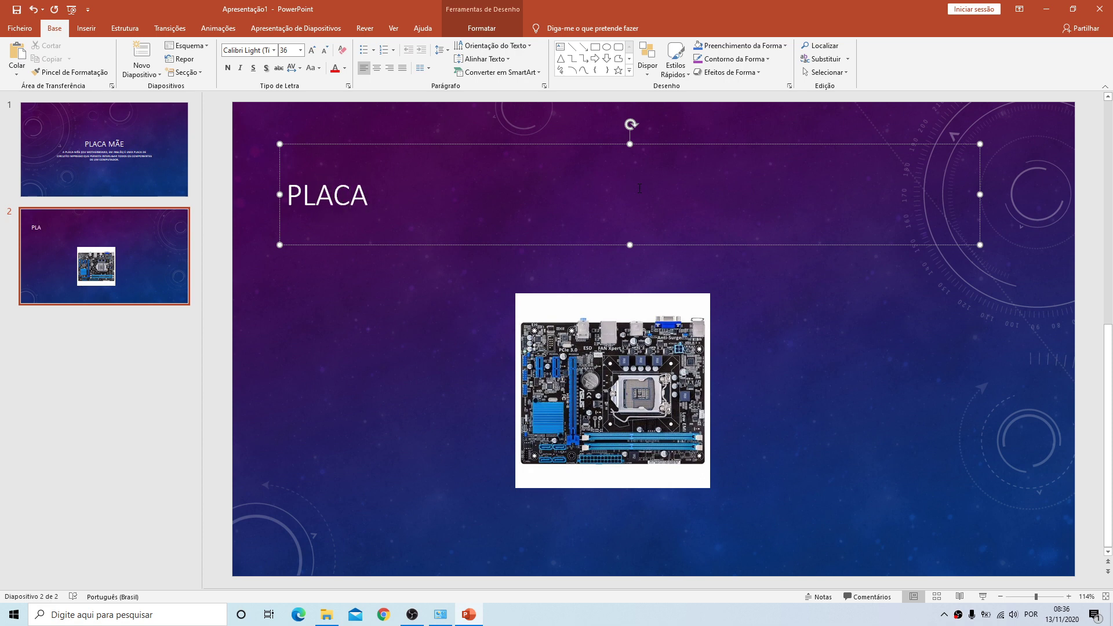
{"action": "type", "text": "M"}
{"action": "type", "text": "ÃE"}
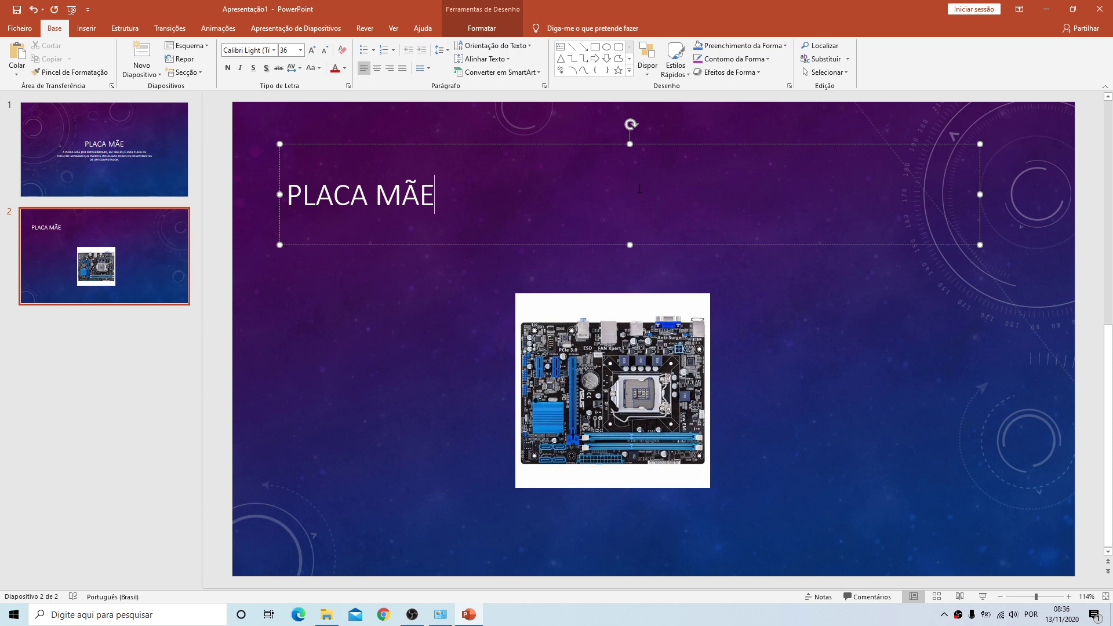
{"action": "left_click", "coordinate": [414, 413]}
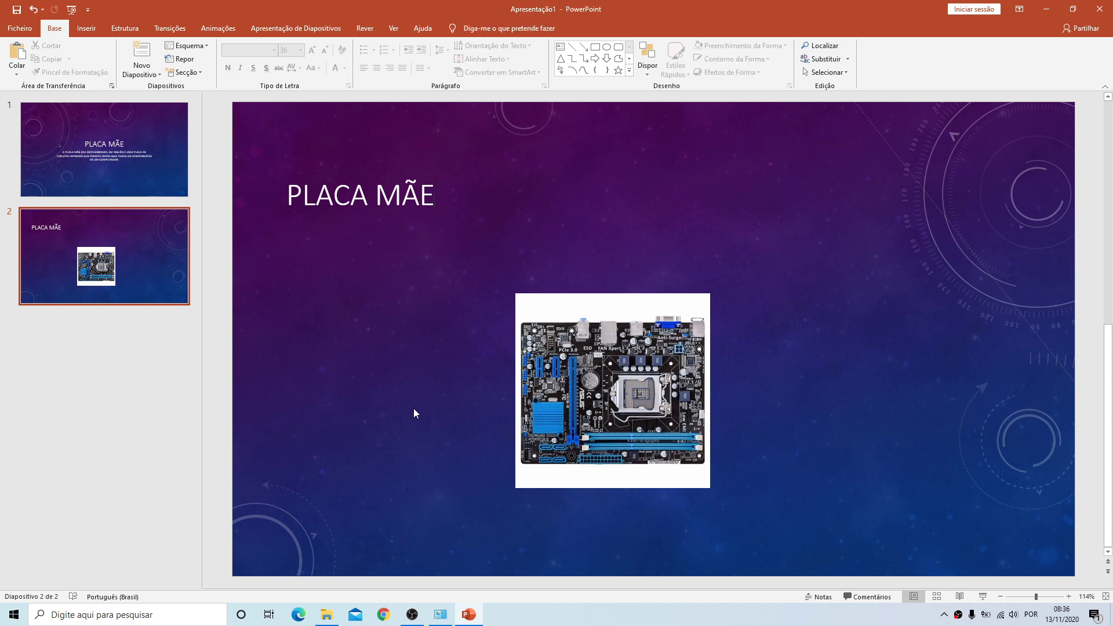
Centre the PLACA MÃE title text box with Centrar
{"action": "left_click", "coordinate": [369, 178]}
{"action": "left_click", "coordinate": [383, 328]}
{"action": "left_click", "coordinate": [460, 195]}
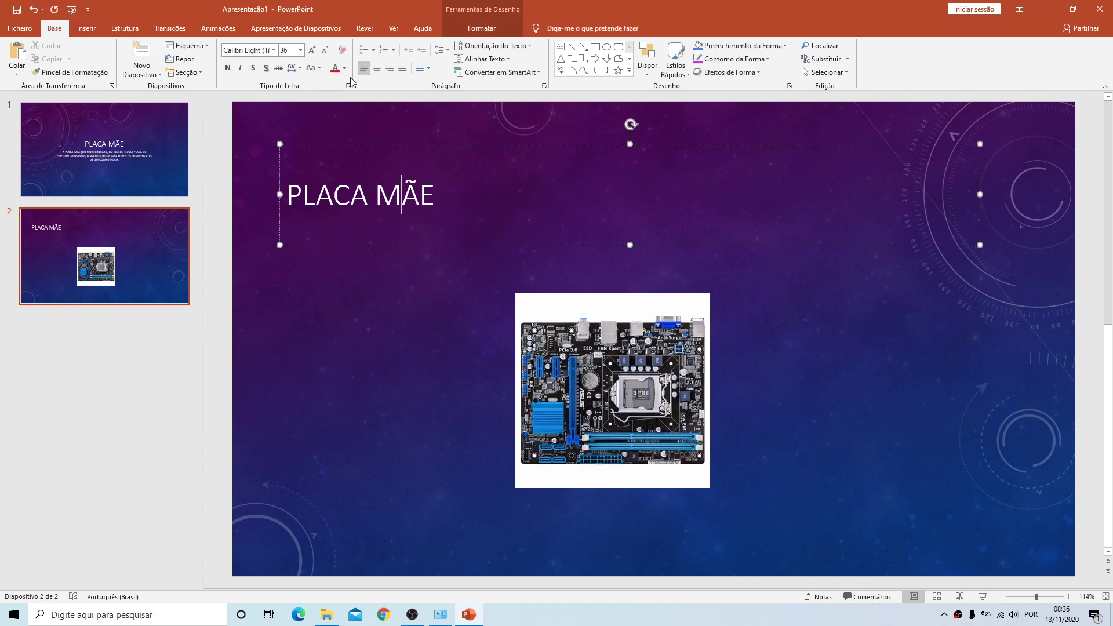
{"action": "left_click", "coordinate": [377, 68]}
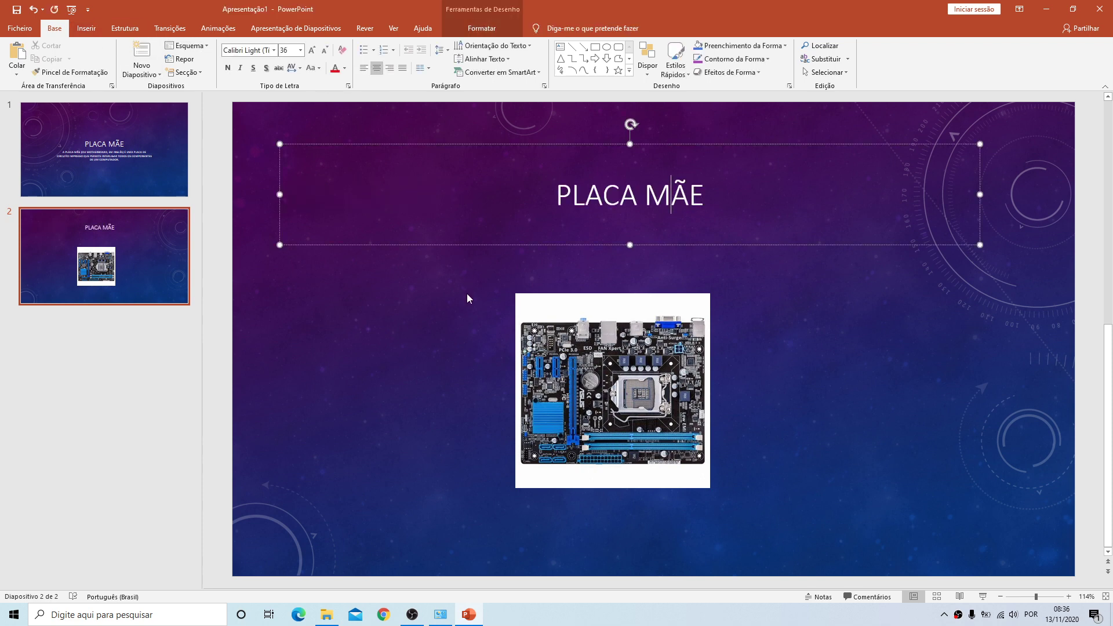
Enlarge the motherboard picture slightly, centre it under the title and rotate it 90° clockwise
{"action": "left_click", "coordinate": [601, 383]}
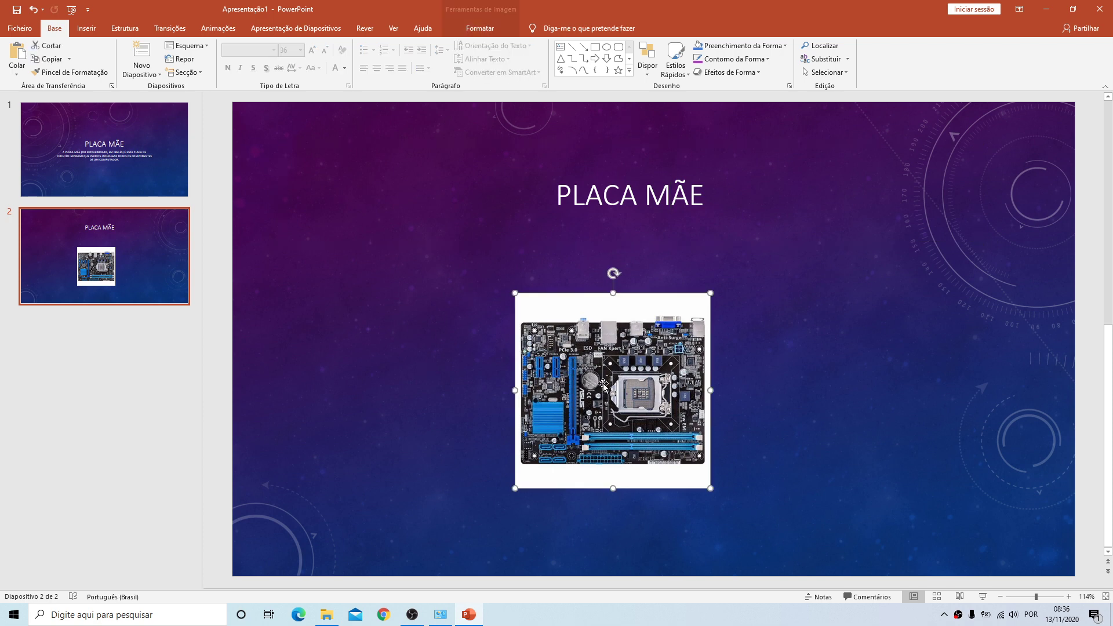
{"action": "left_click_drag", "start_coordinate": [515, 488], "coordinate": [435, 567]}
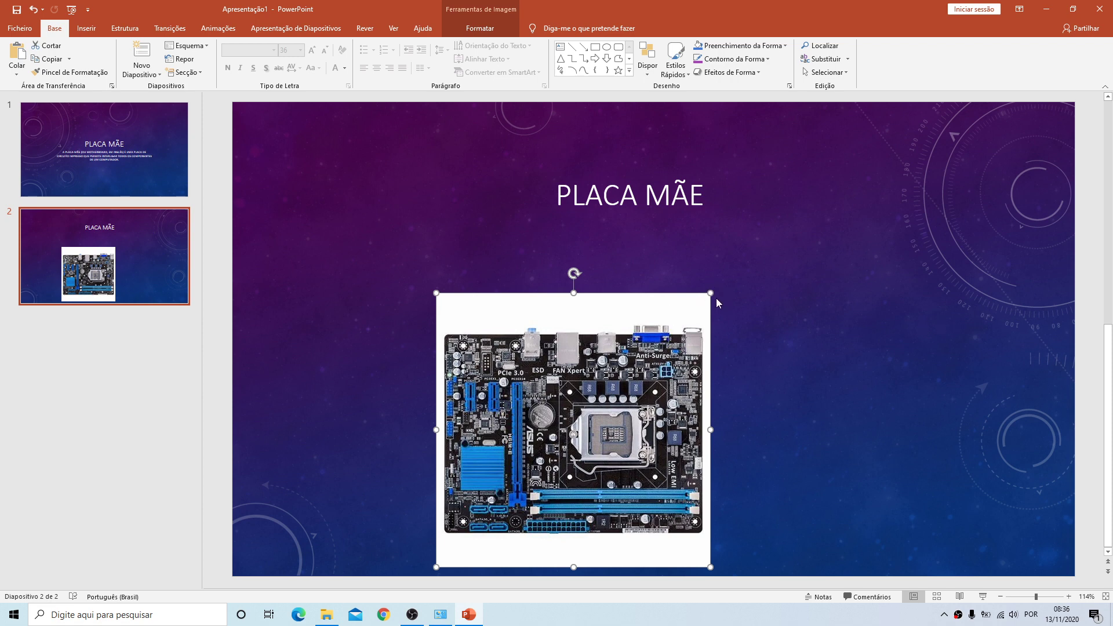
{"action": "left_click_drag", "start_coordinate": [710, 293], "coordinate": [795, 209]}
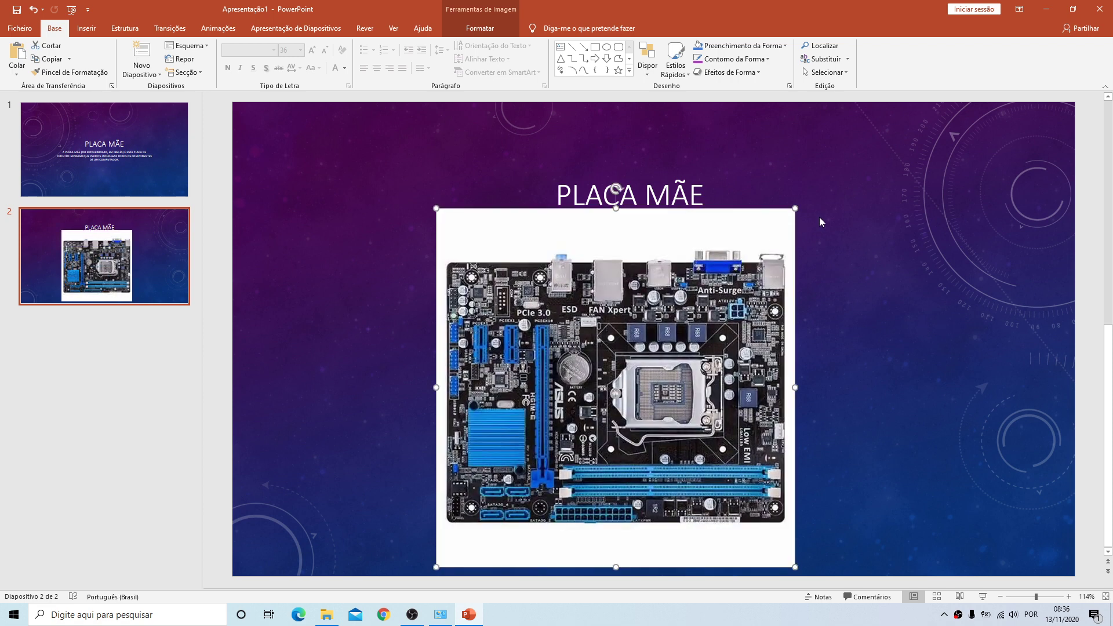
{"action": "left_click_drag", "start_coordinate": [796, 208], "coordinate": [682, 322]}
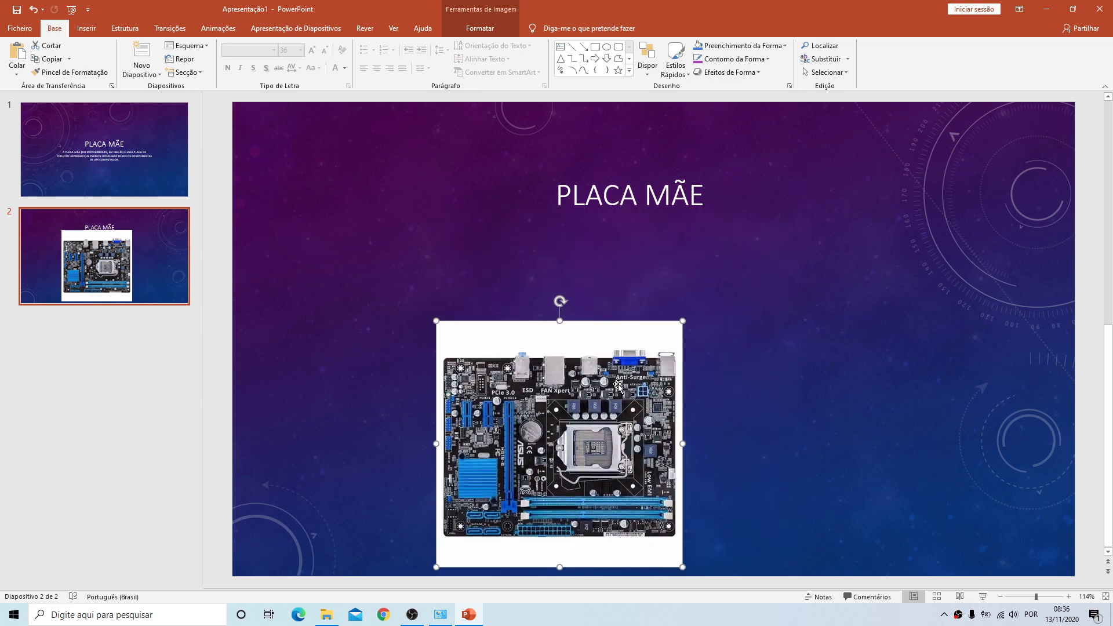
{"action": "left_click_drag", "start_coordinate": [605, 407], "coordinate": [674, 358]}
{"action": "mouse_move", "coordinate": [637, 242]}
{"action": "left_mouse_down"}
{"action": "mouse_move", "coordinate": [759, 332]}
{"action": "mouse_move", "coordinate": [767, 386]}
{"action": "left_mouse_up"}
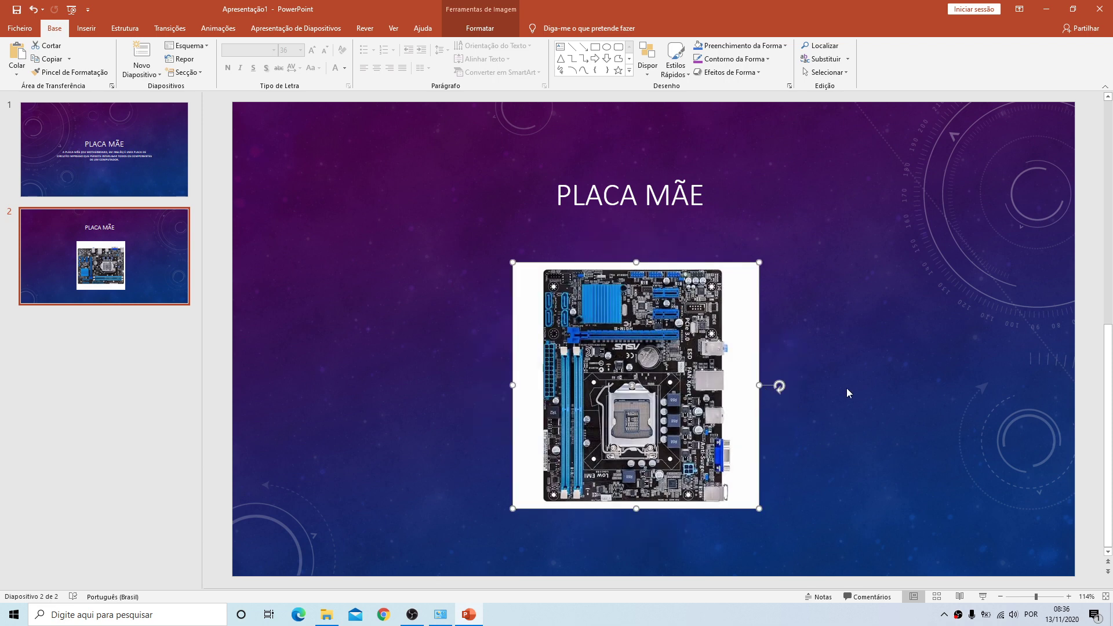